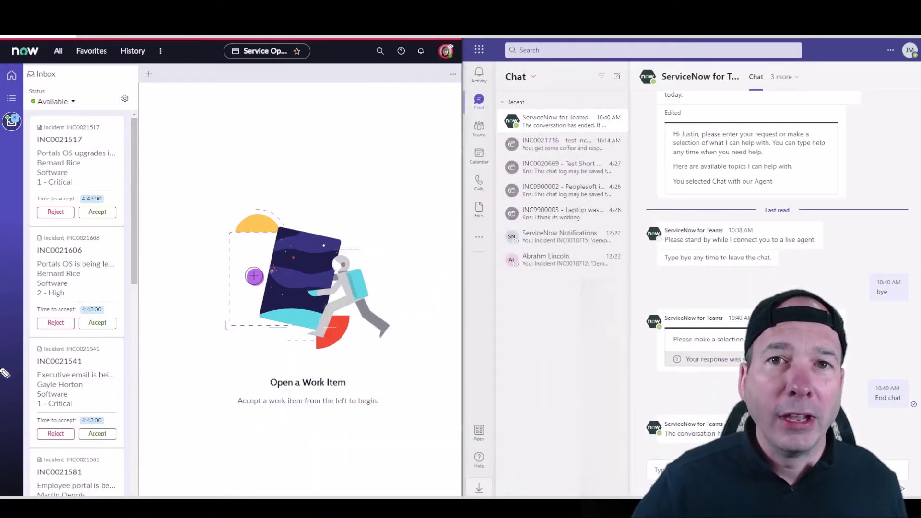
# - Search Teams for 'servicenow' and ready a new message in the ServiceNow for Teams chat
pyautogui.moveTo(287, 221)
pyautogui.mouseDown()
pyautogui.moveTo(245, 160)
pyautogui.moveTo(284, 163)
pyautogui.mouseUp()
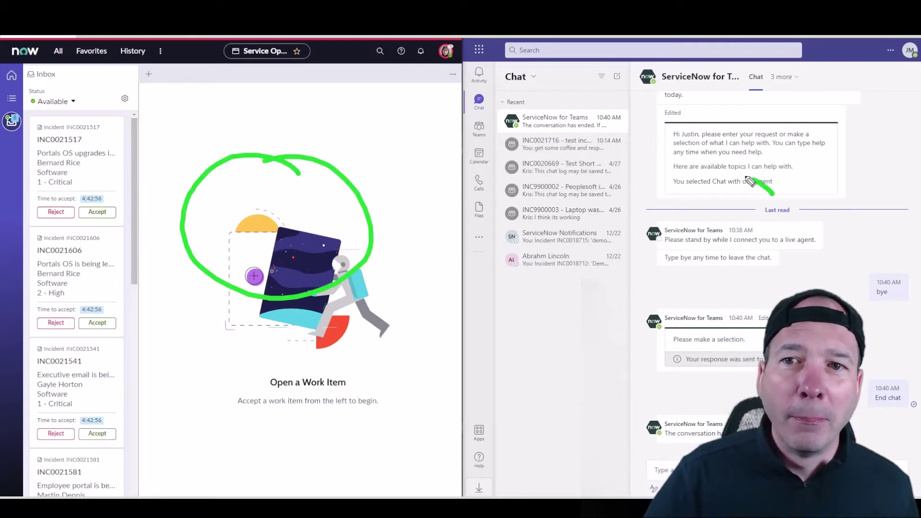
pyautogui.moveTo(750, 182); pyautogui.dragTo(603, 151)
pyautogui.press('e')
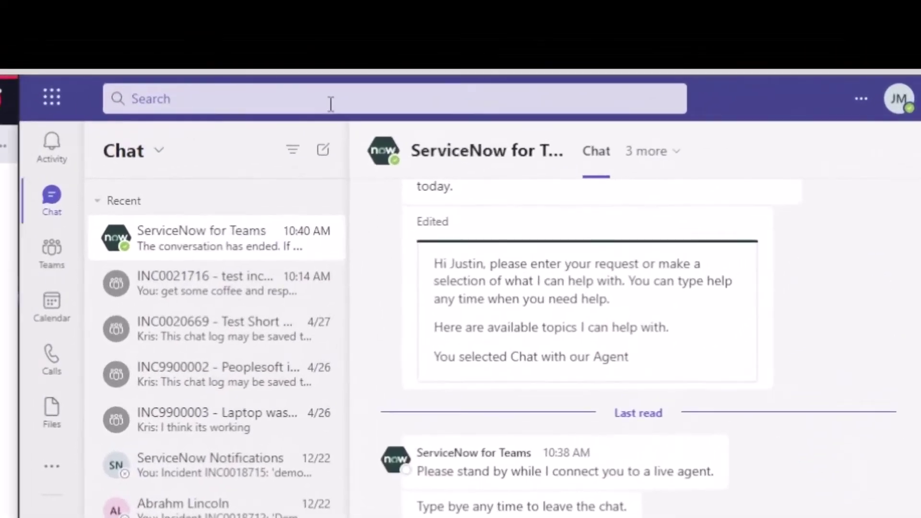
pyautogui.click(330, 103)
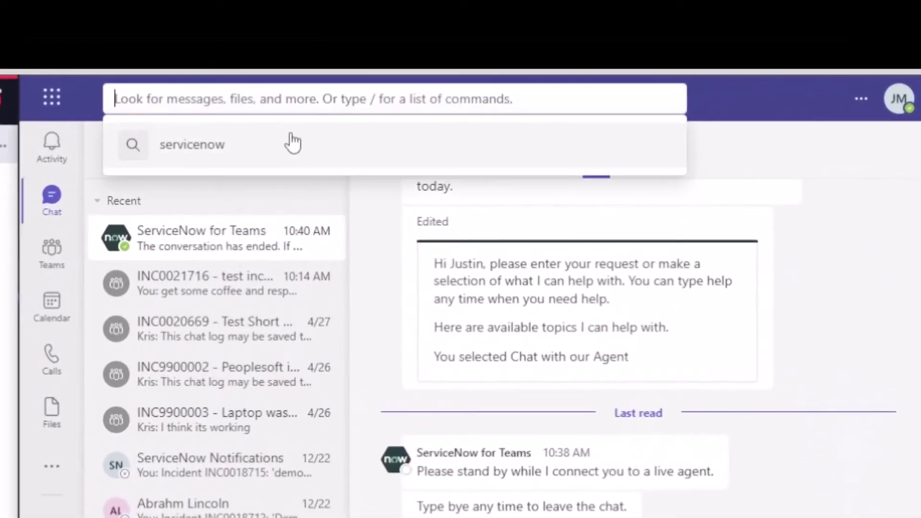
pyautogui.write('servicenow')
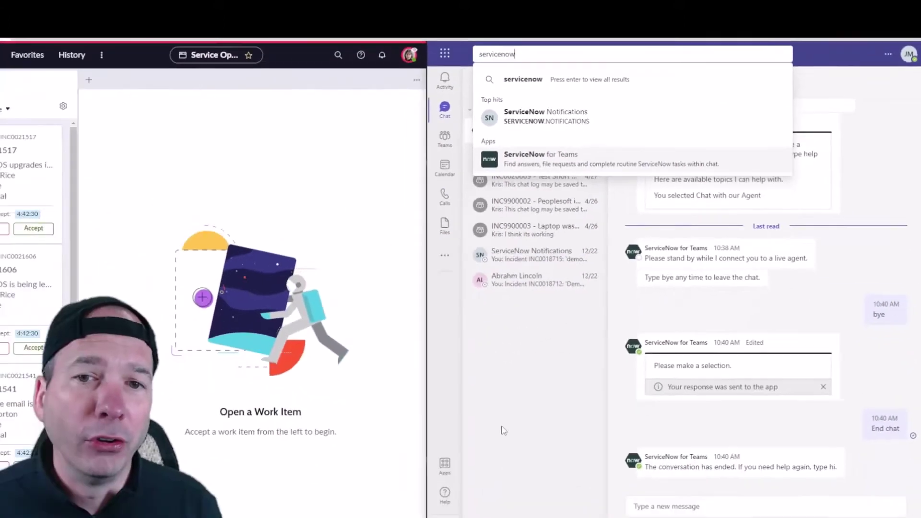
pyautogui.press('Escape')
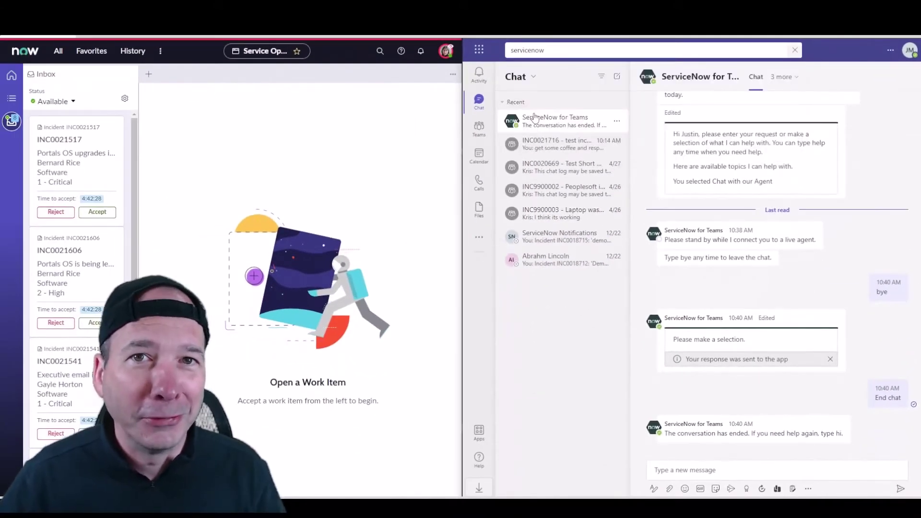
pyautogui.click(700, 465)
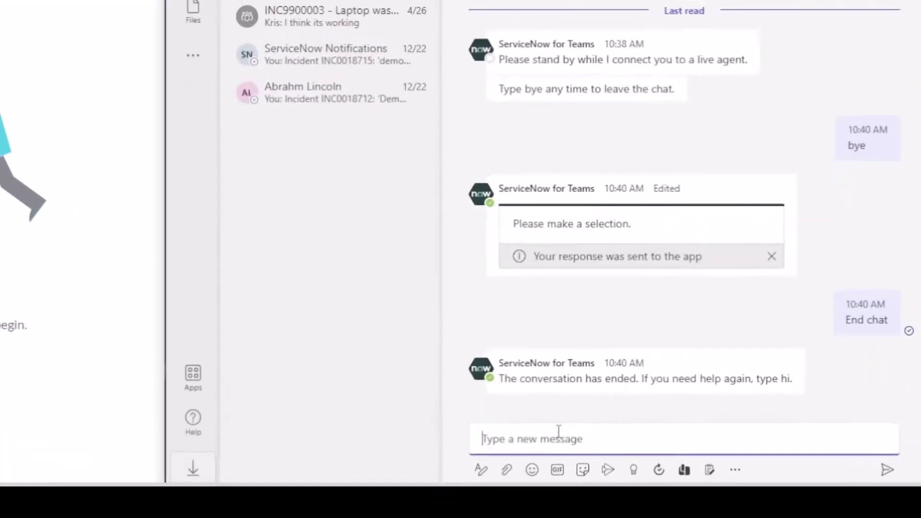
# - Send 'hi' to the ServiceNow bot and submit the 'Chat with our Agent' topic
pyautogui.write('hi')
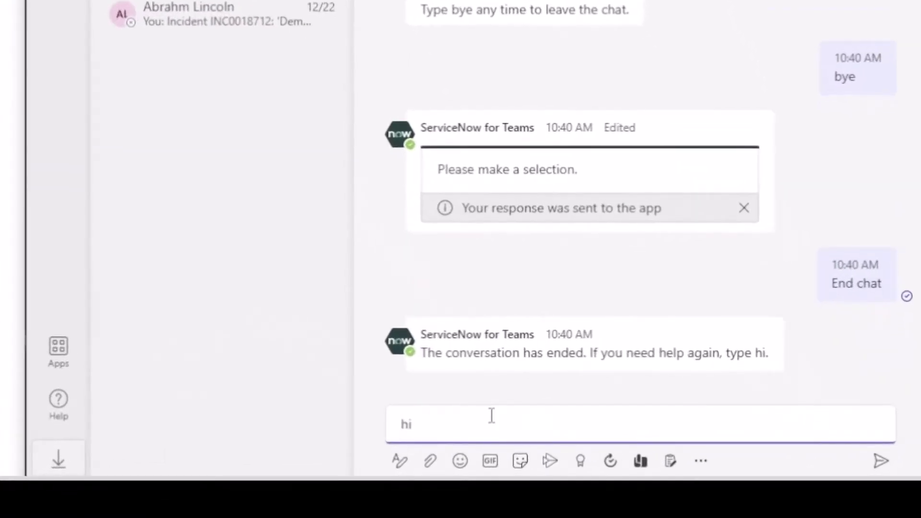
pyautogui.press('Return')
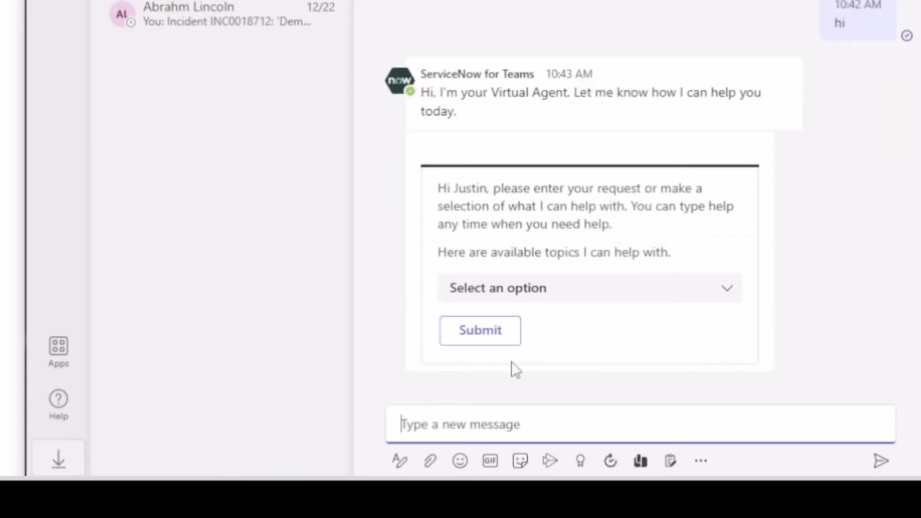
pyautogui.click(564, 288)
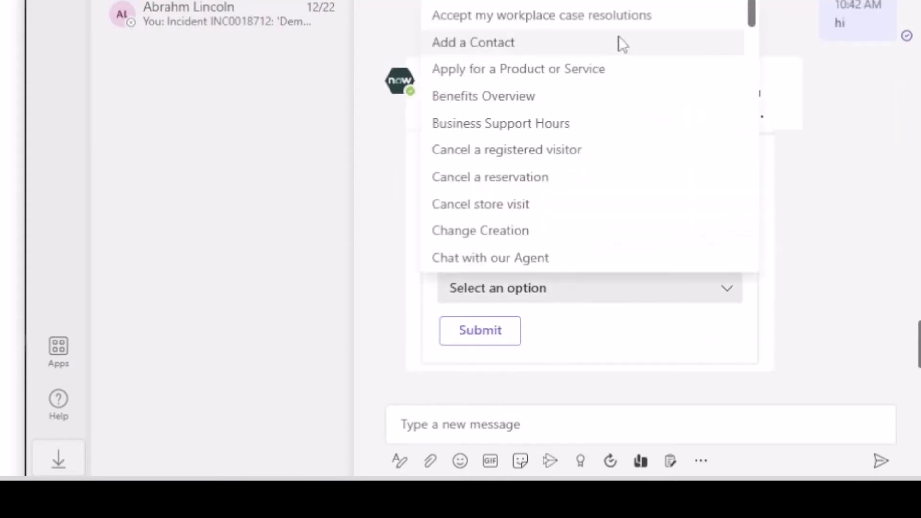
pyautogui.scroll(-1, 628, 115)
pyautogui.scroll(-3, 630, 123)
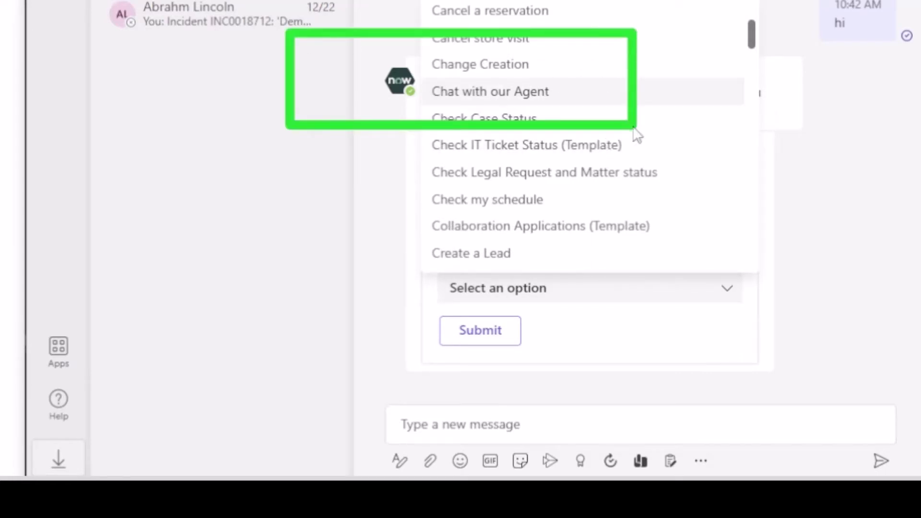
pyautogui.click(562, 92)
pyautogui.click(485, 339)
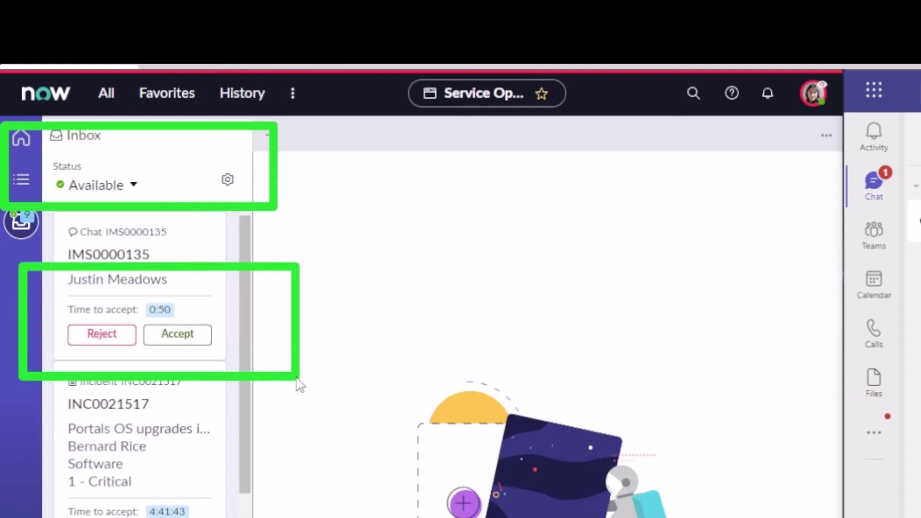
# - Accept the incoming IMS0000135 live-agent chat from the Inbox
pyautogui.click(179, 334)
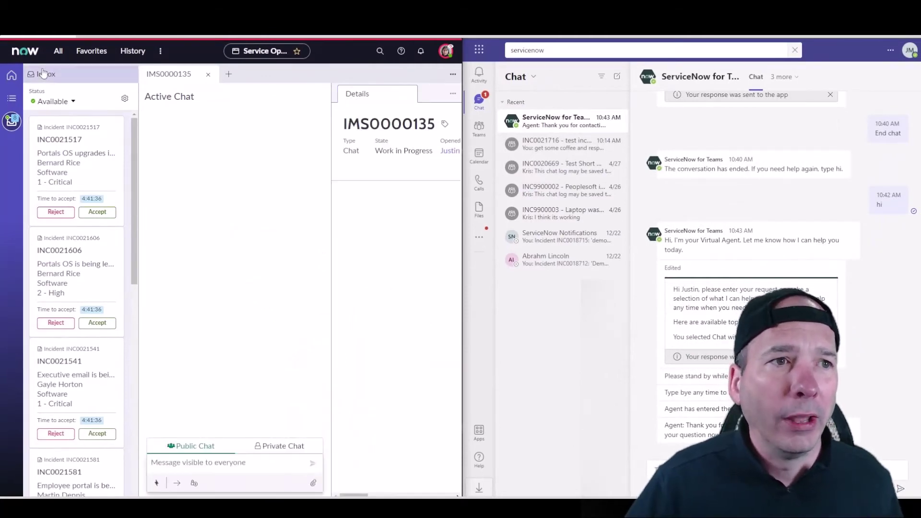
# - Collapse the Inbox and write the public greeting 'hey' to the requester
pyautogui.click(82, 76)
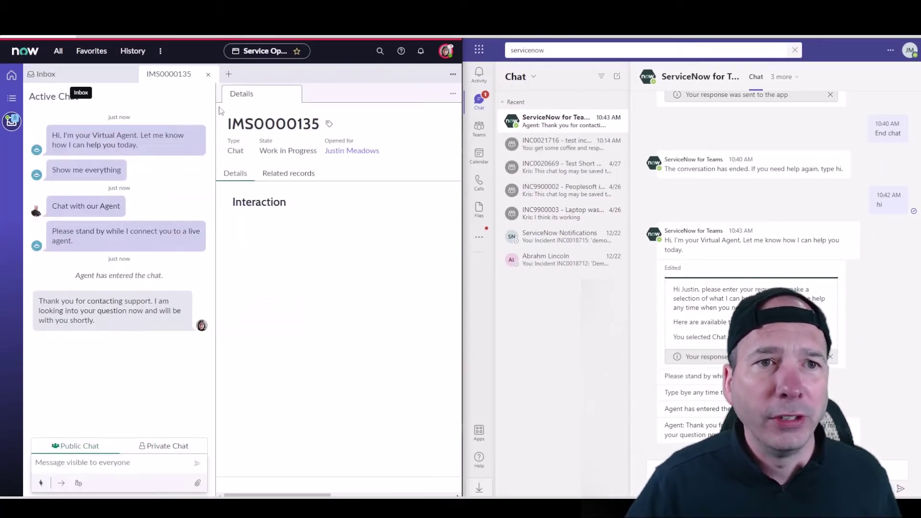
pyautogui.click(92, 462)
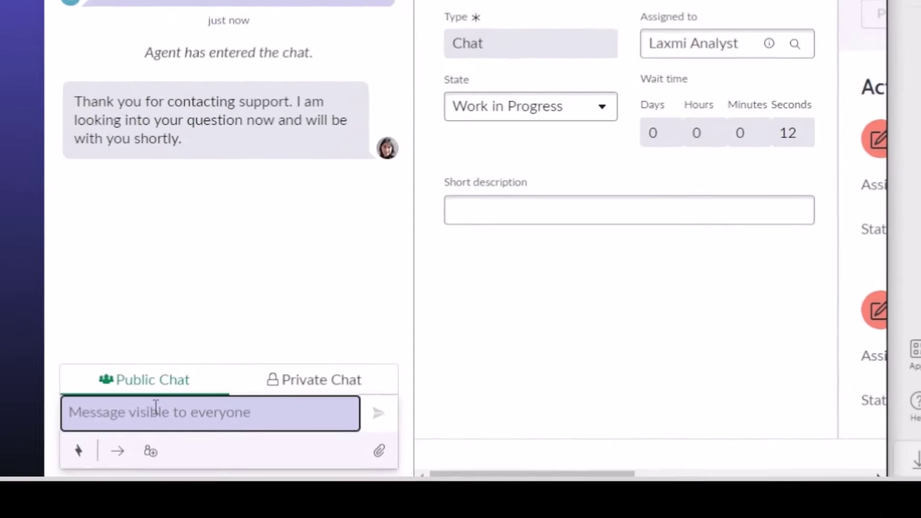
pyautogui.write('hey')
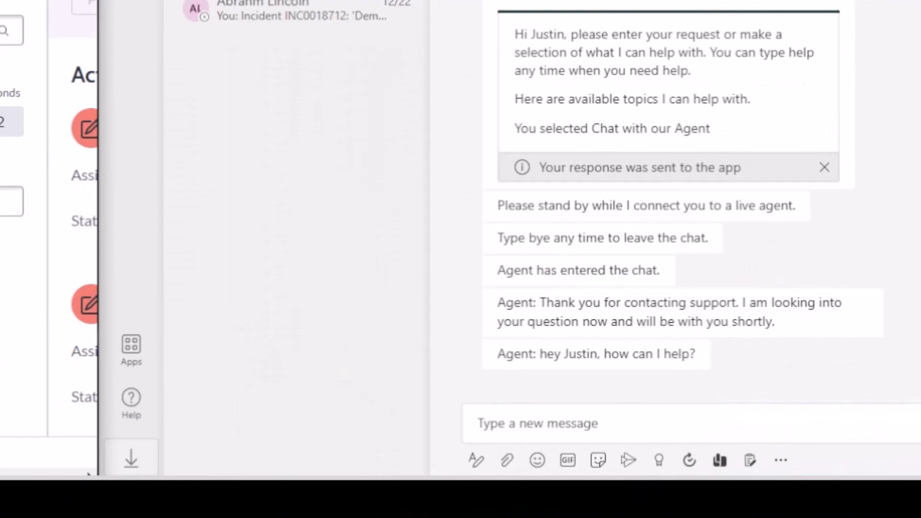
# - Send the agent the Teams message 'need some help with my laptop'
pyautogui.moveTo(441, 283); pyautogui.dragTo(745, 379)
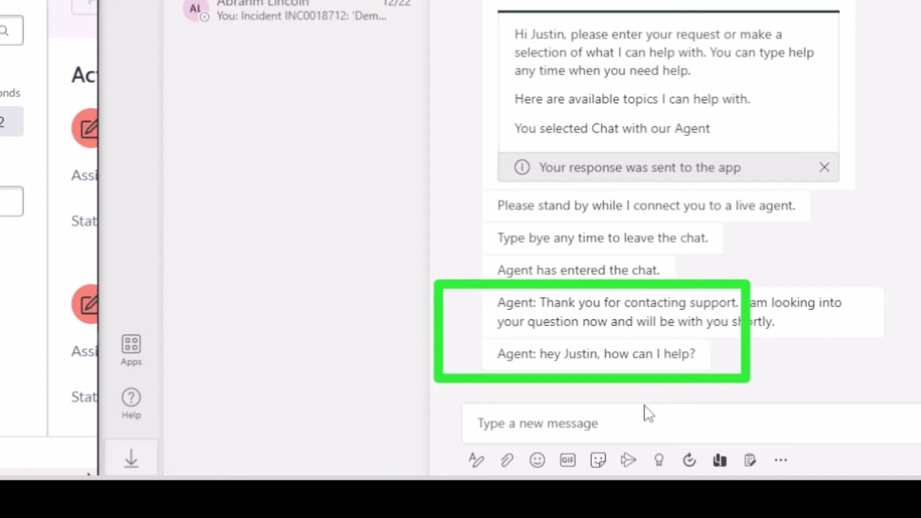
pyautogui.click(643, 425)
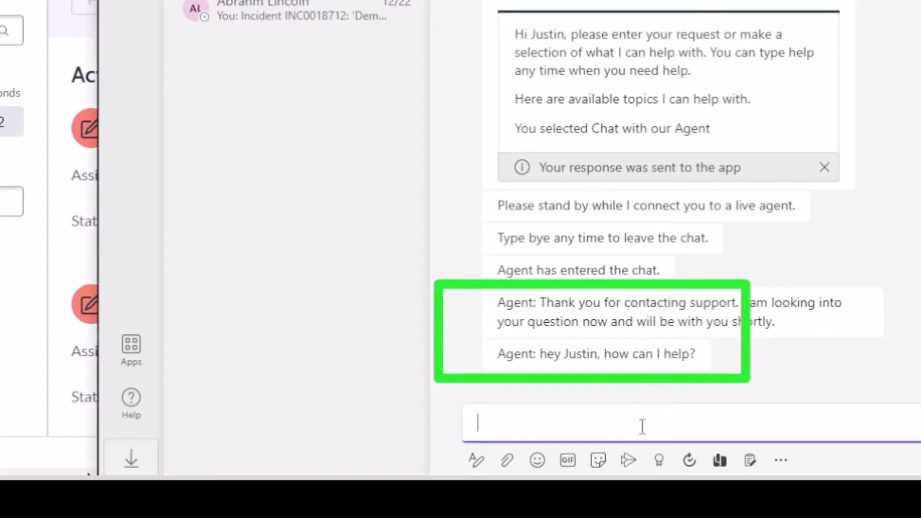
pyautogui.write('need some hel')
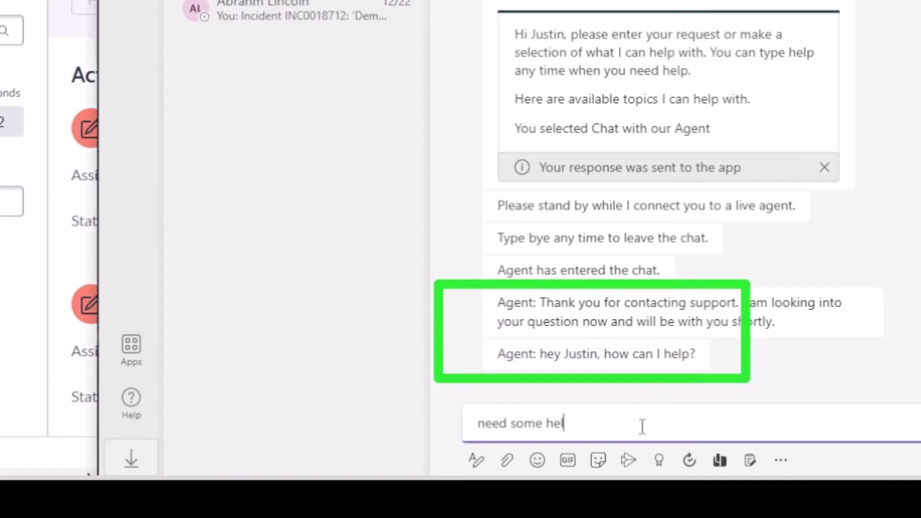
pyautogui.write('p with my laptop')
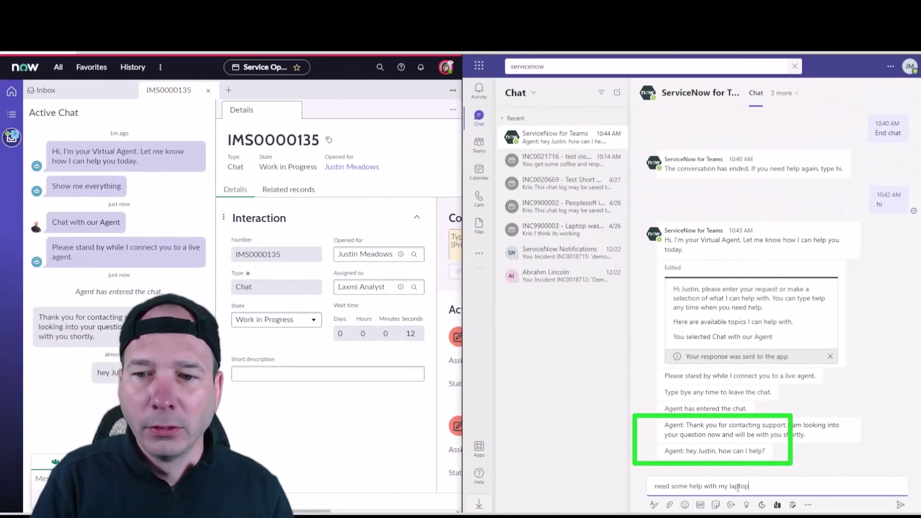
pyautogui.press('Return')
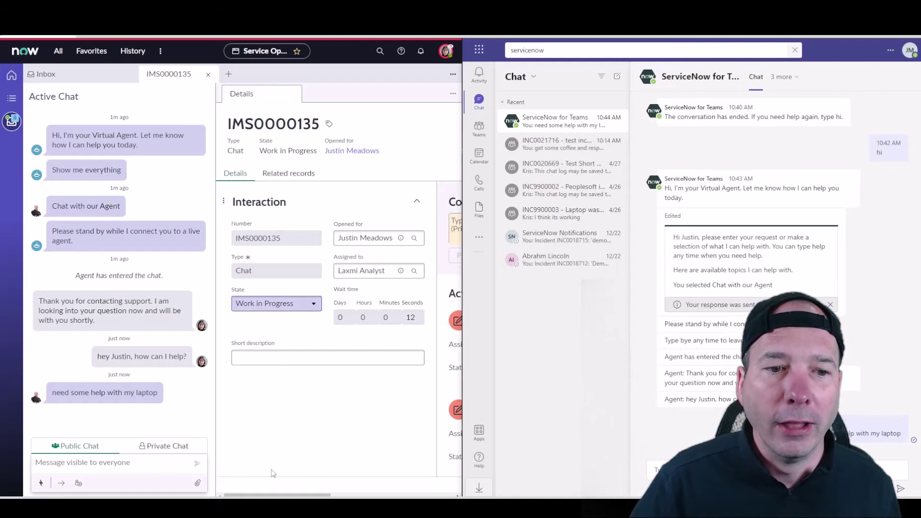
# - End and confirm the IMS0000135 chat, then close its record tab
pyautogui.moveTo(277, 494); pyautogui.dragTo(362, 495)
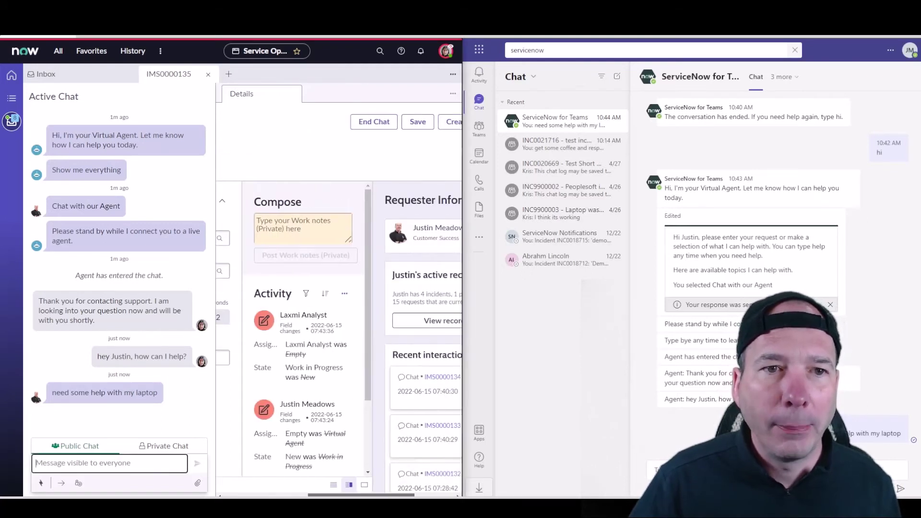
pyautogui.click(365, 122)
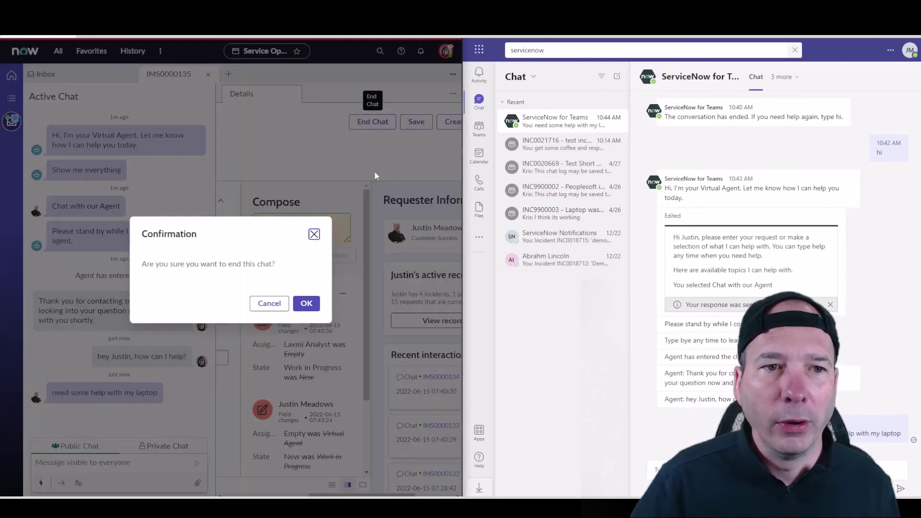
pyautogui.click(307, 304)
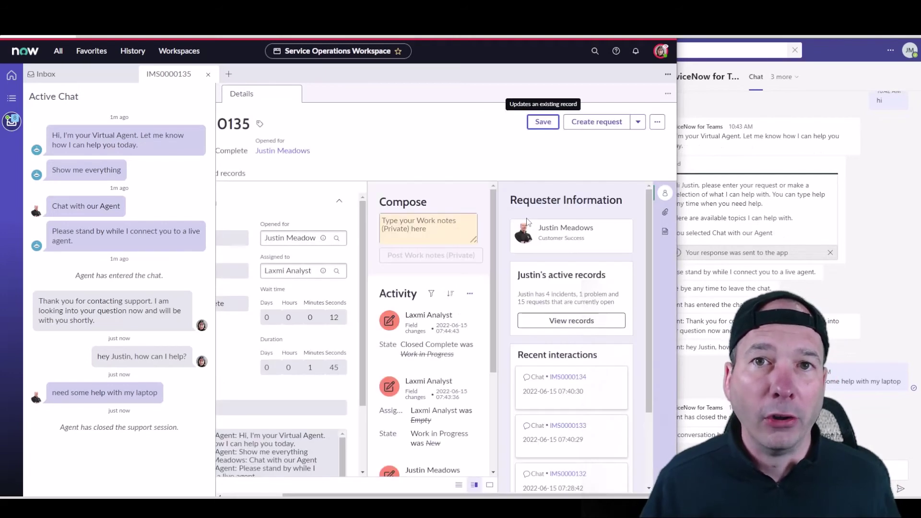
pyautogui.click(208, 75)
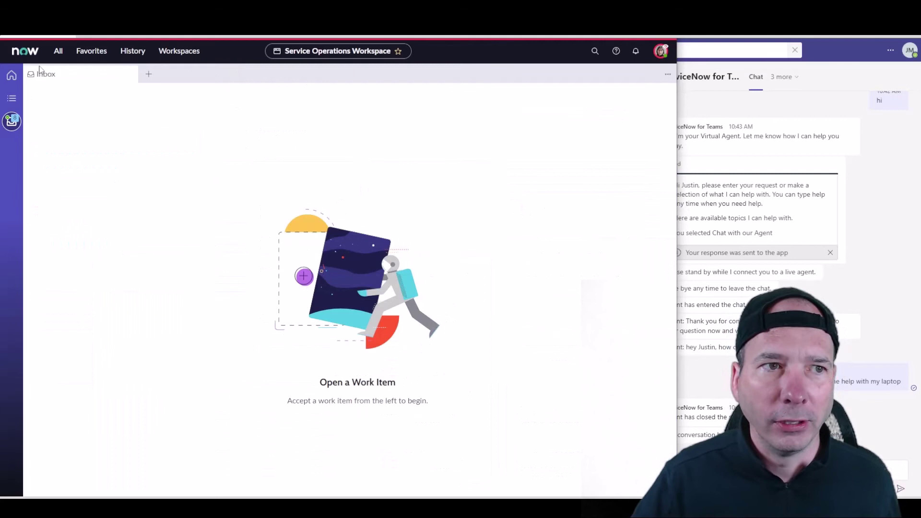
# - Open IMS0000135 from the Interactions > All list
pyautogui.click(9, 108)
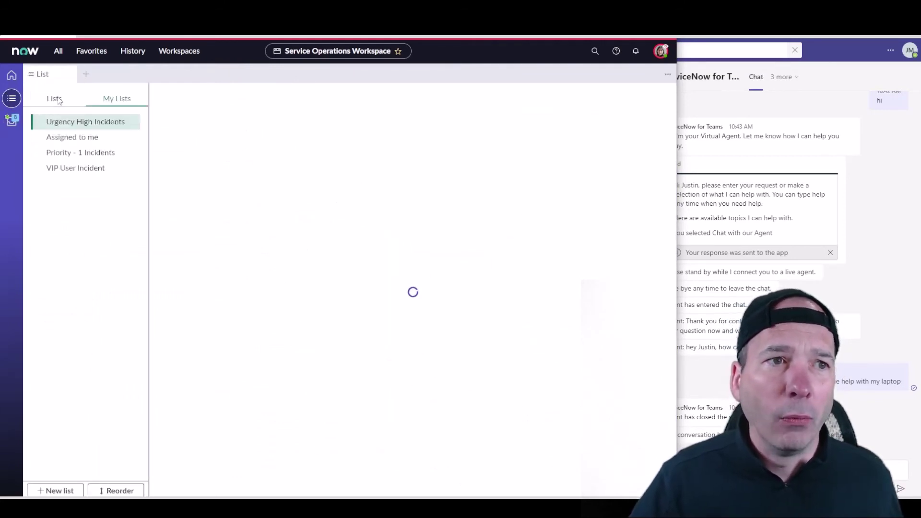
pyautogui.click(55, 99)
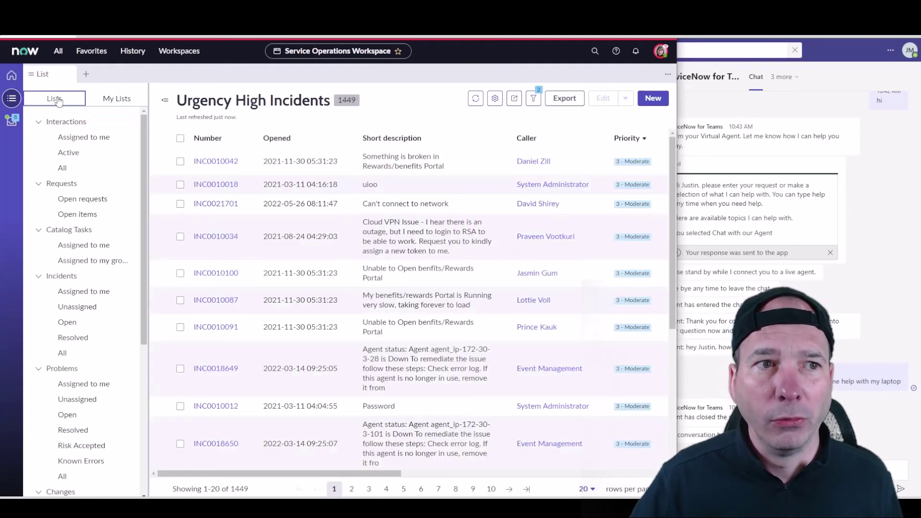
pyautogui.click(62, 167)
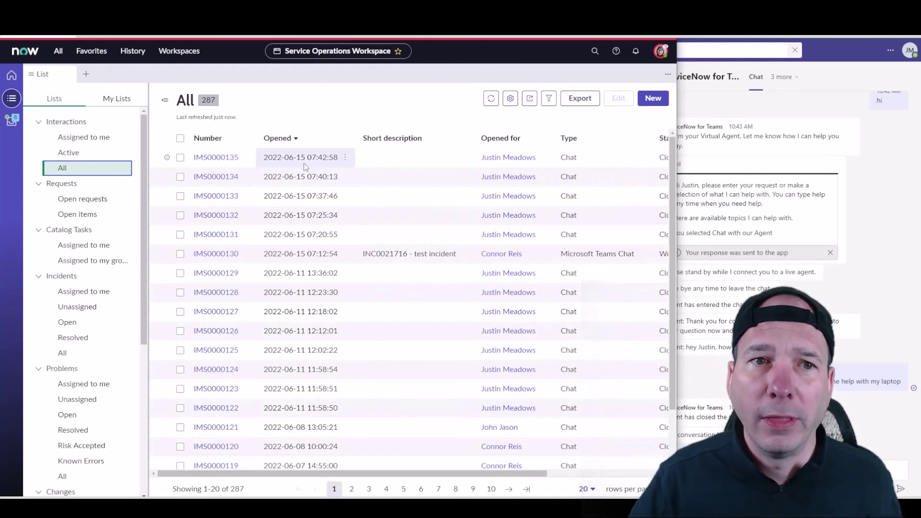
pyautogui.click(212, 159)
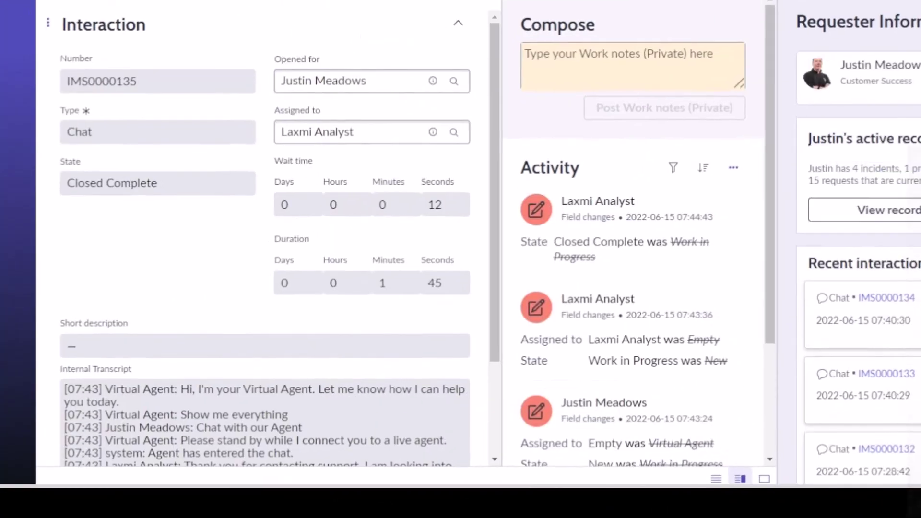
# - Scroll the IMS0000135 Interaction panel down to its Internal Transcript
pyautogui.scroll(-3, 344, 177)
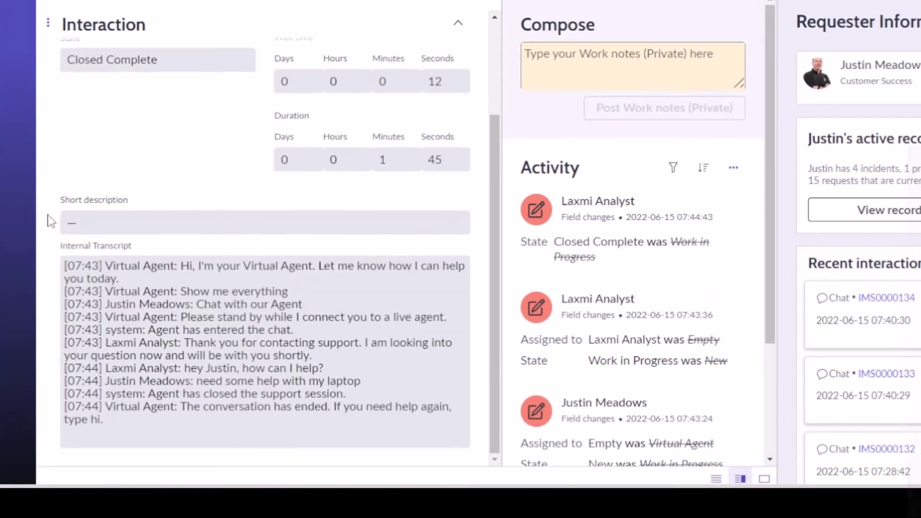
pyautogui.moveTo(46, 221)
pyautogui.mouseDown()
pyautogui.moveTo(440, 462)
pyautogui.moveTo(490, 456)
pyautogui.mouseUp()
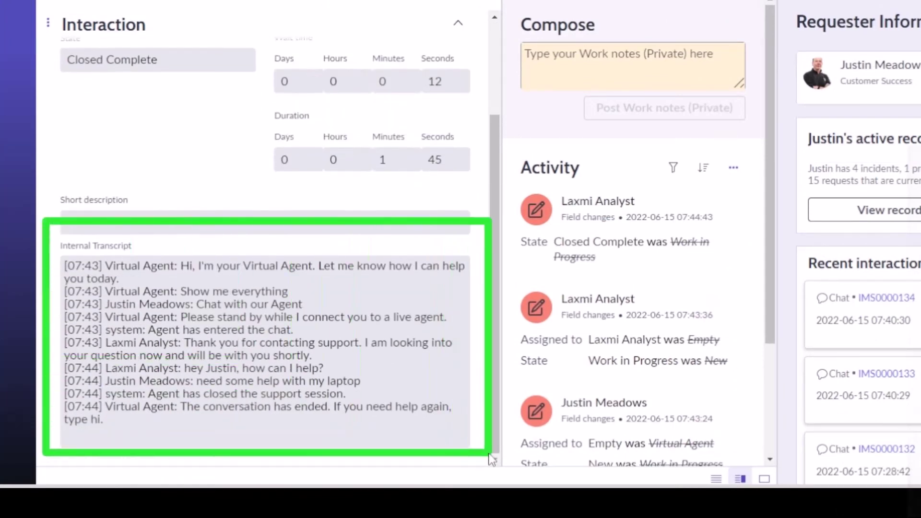